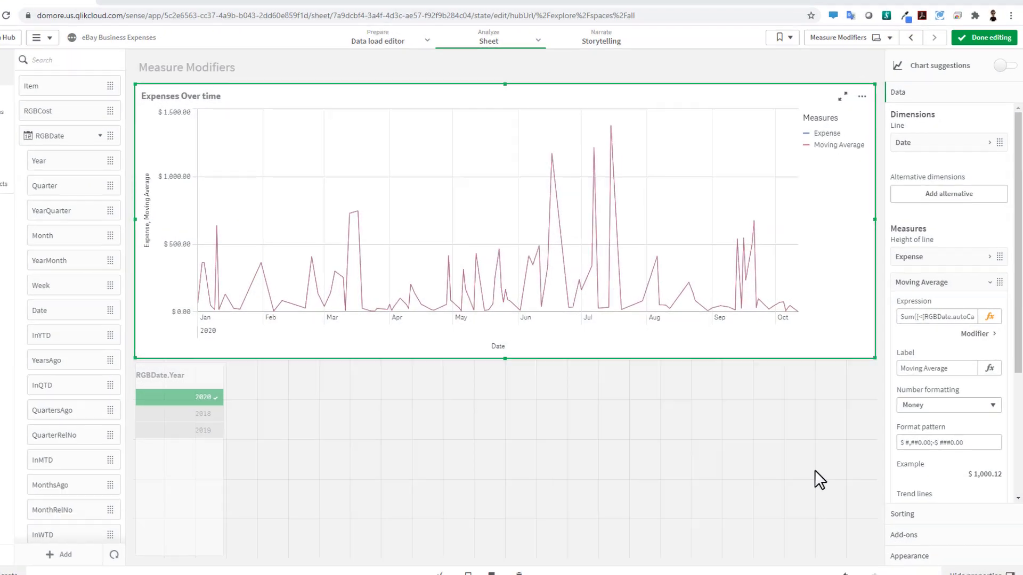
Step: Open the Moving Average measure's modifier settings and list the modifier types
left_click(901, 344)
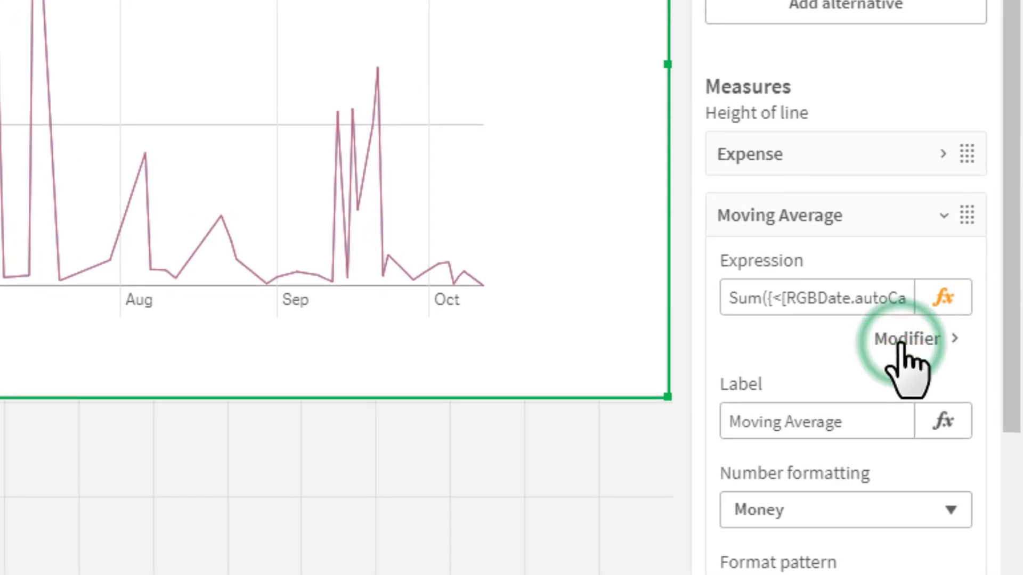
left_click(950, 390)
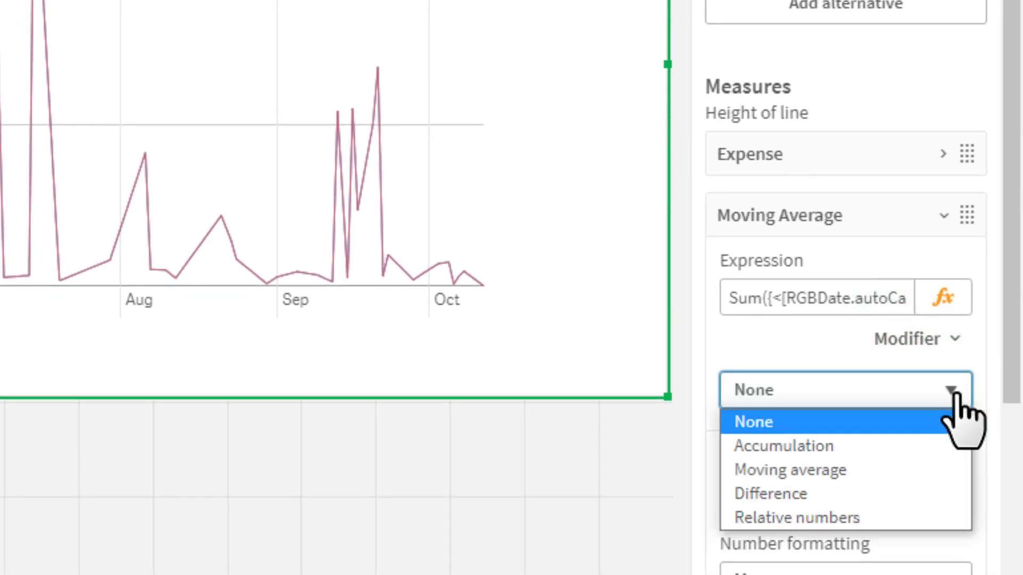
Step: Apply Moving average to the Moving Average measure, then duplicate the Expense measure
left_click(919, 470)
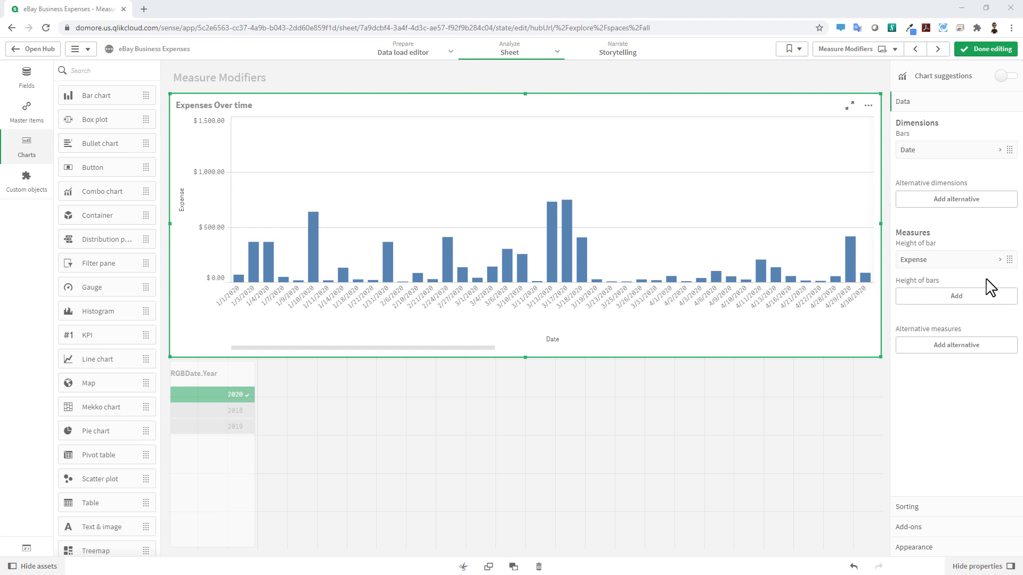
right_click(975, 261)
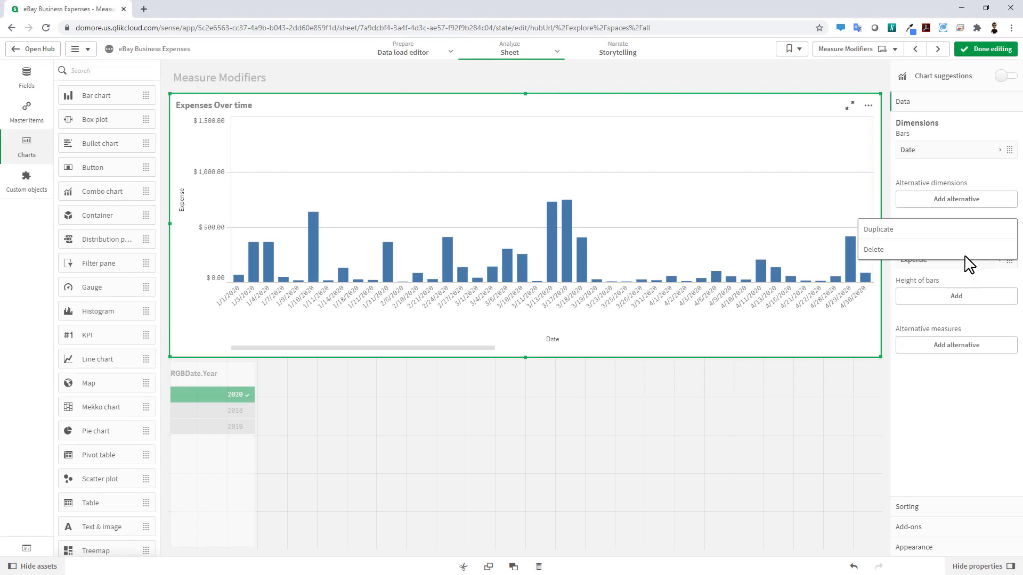
left_click(930, 229)
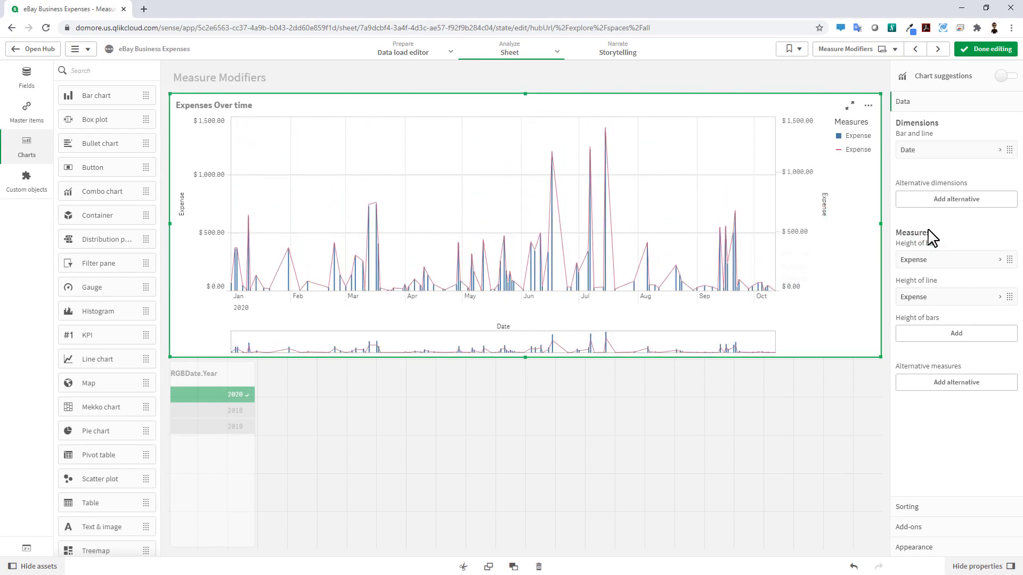
Step: Set the line's Expense measure modifier to Moving average with range Full
left_click(931, 302)
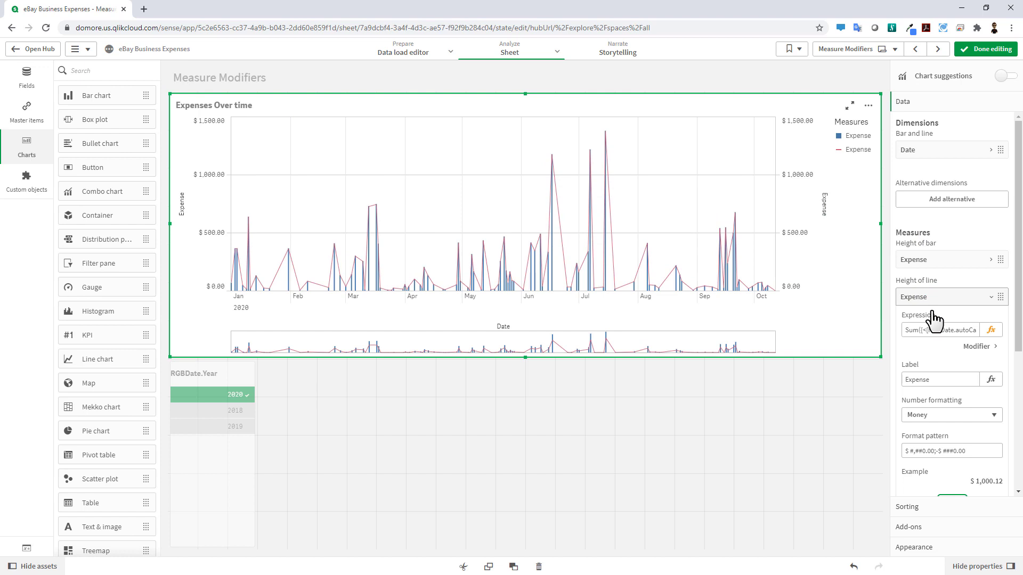
left_click(977, 349)
left_click(975, 369)
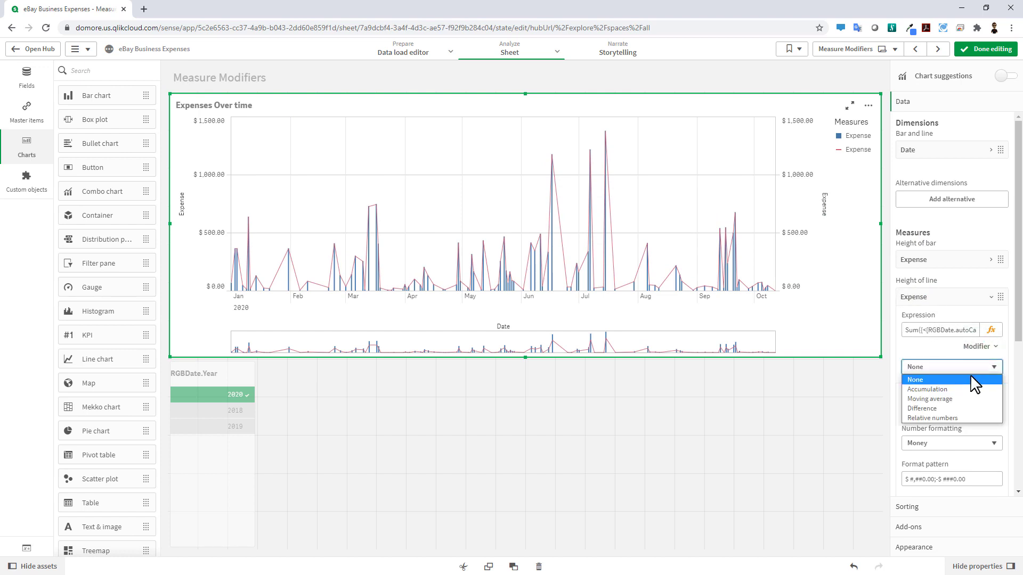
left_click(967, 400)
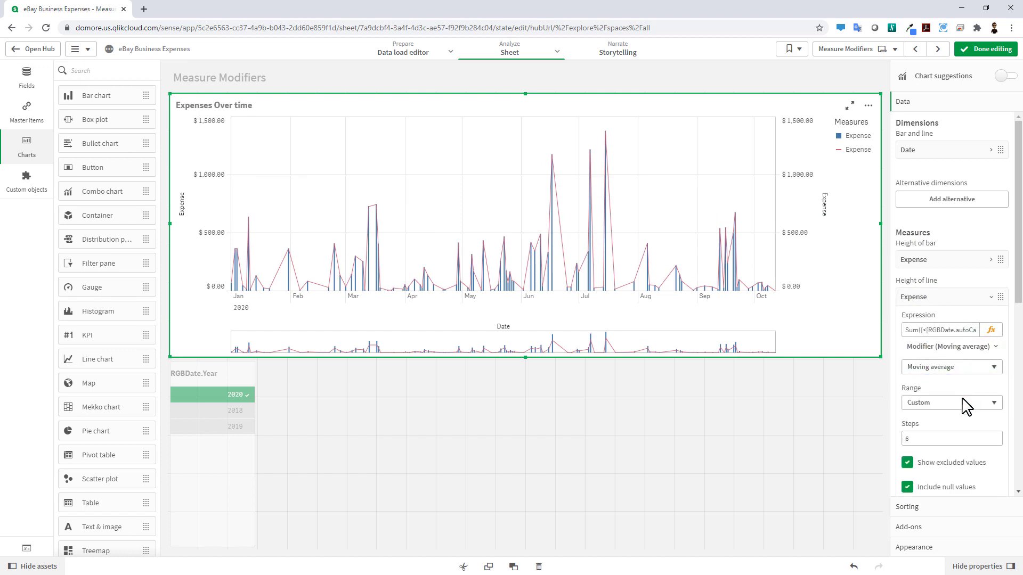
left_click(963, 403)
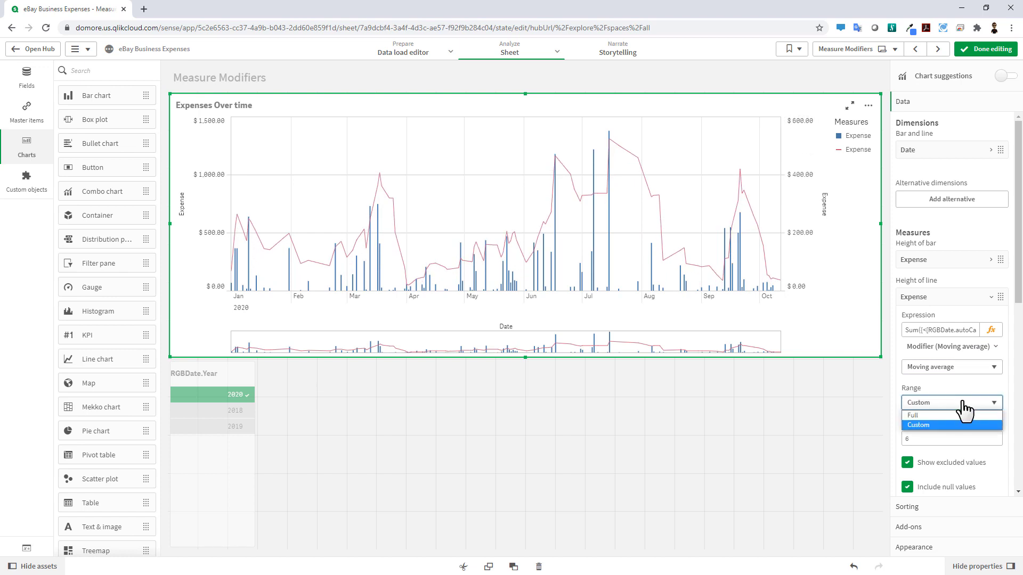
left_click(959, 414)
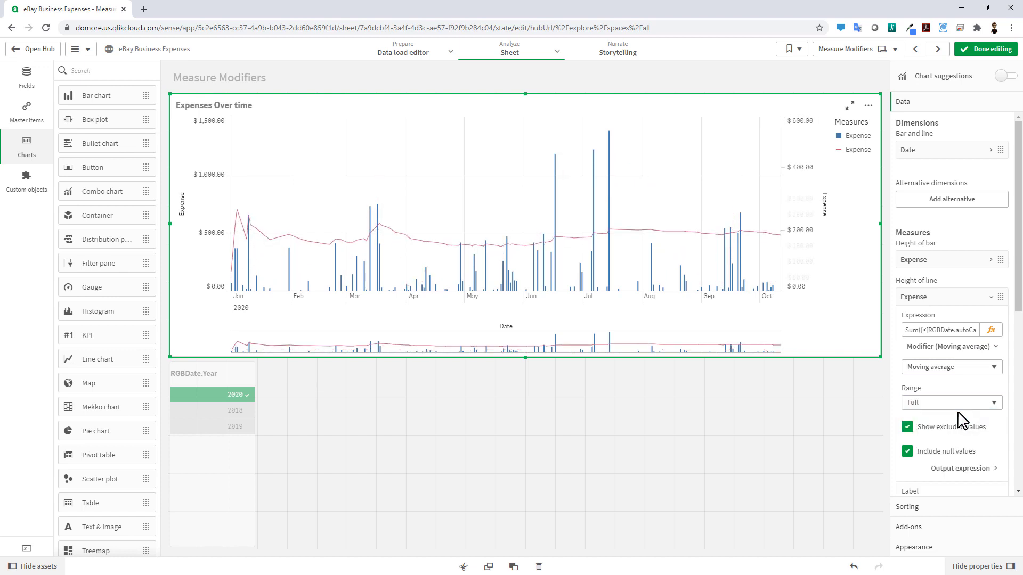
scroll(957, 408, "down", 2)
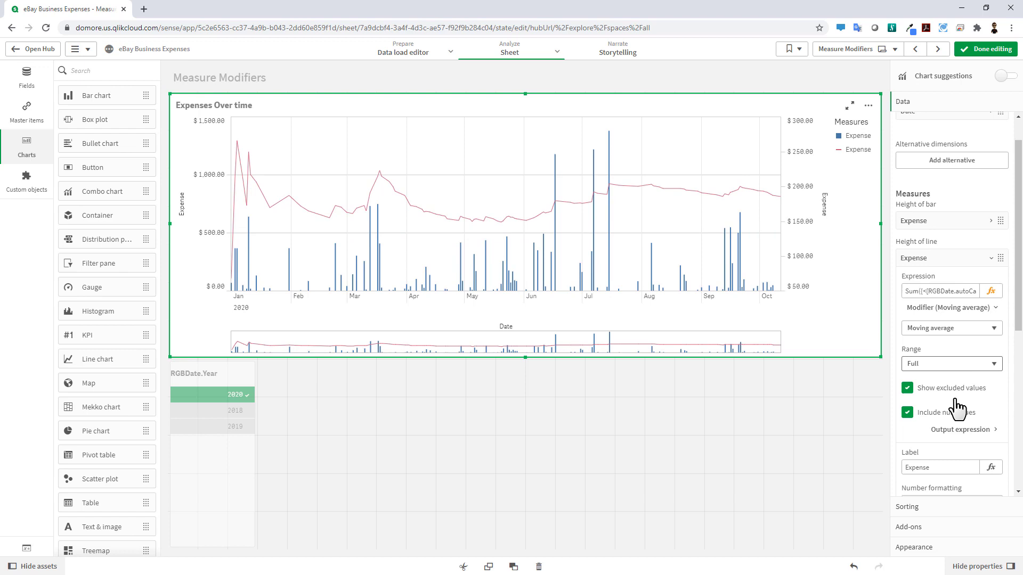
Step: Rename the line measure's label from Expense to 'Moving Average'
double_click(948, 453)
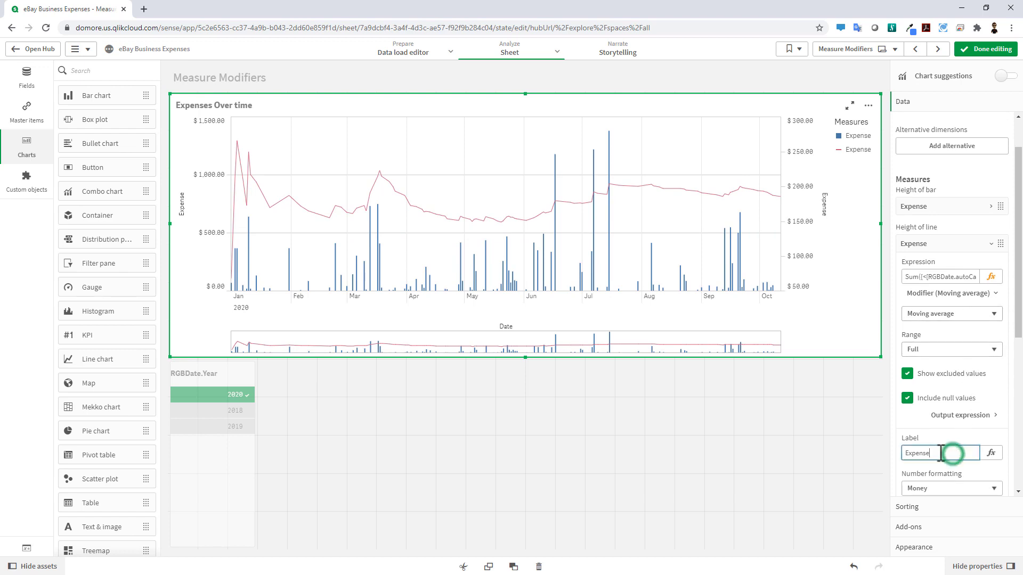
type("Moving Average")
key("Return")
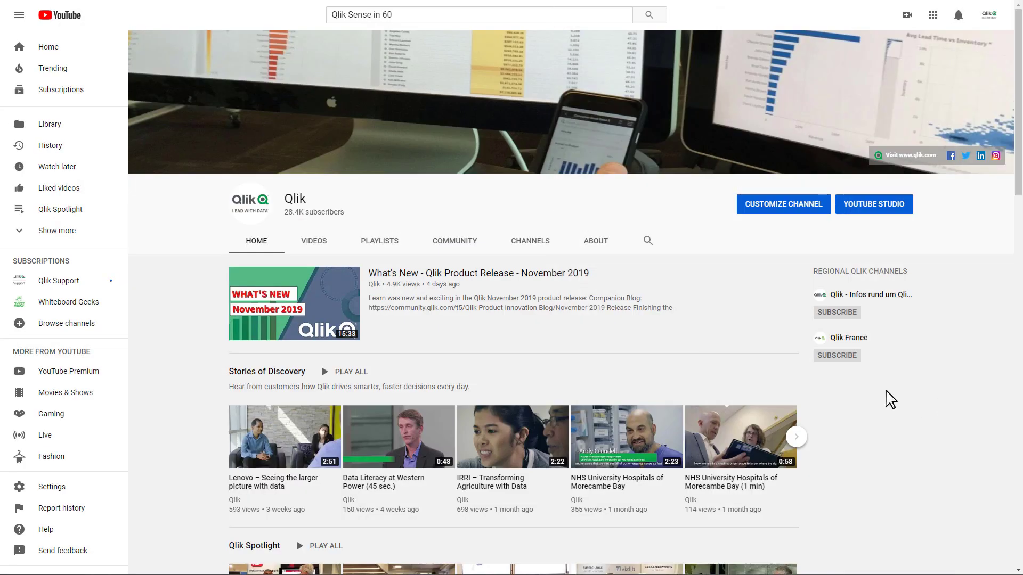
Step: Show the Qlik channel's playlists, then submit the YouTube search box
left_click(395, 244)
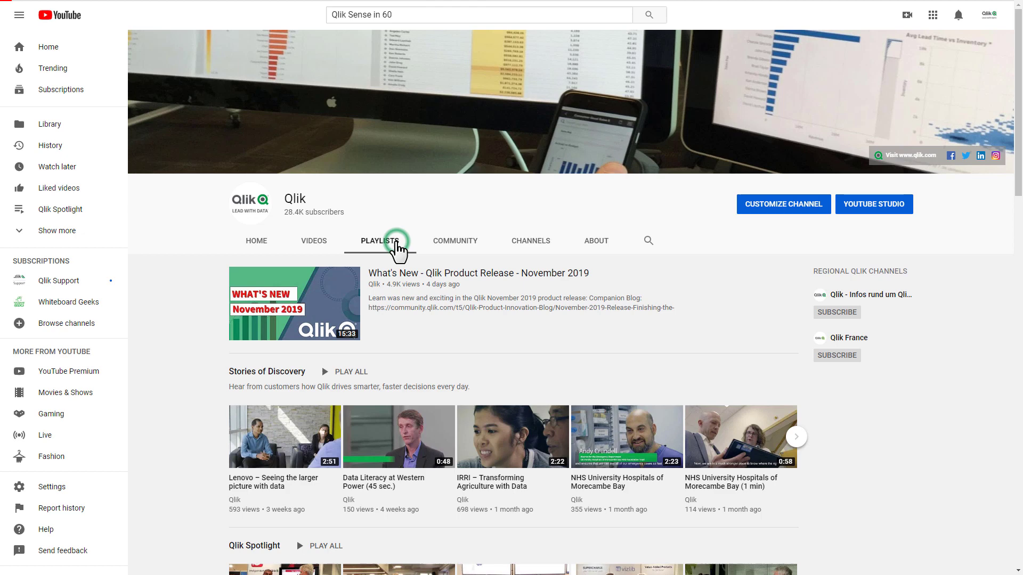
left_click(447, 14)
key("Return")
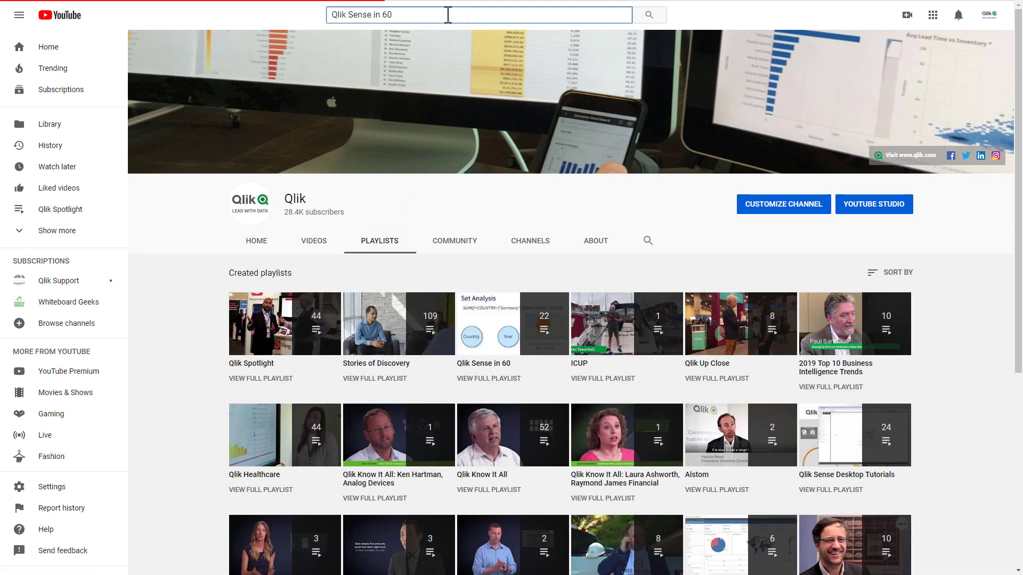